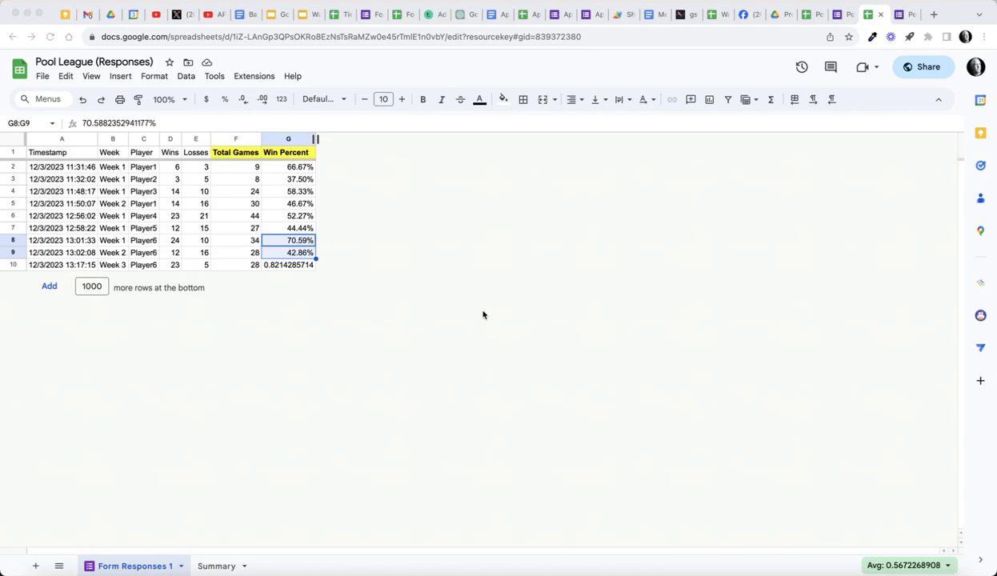
Switch to the Facebook group post about the league spreadsheet and enlarge its screenshot of the Cumulative sheet
left_click(738, 16)
scroll(584, 253, "up", 10)
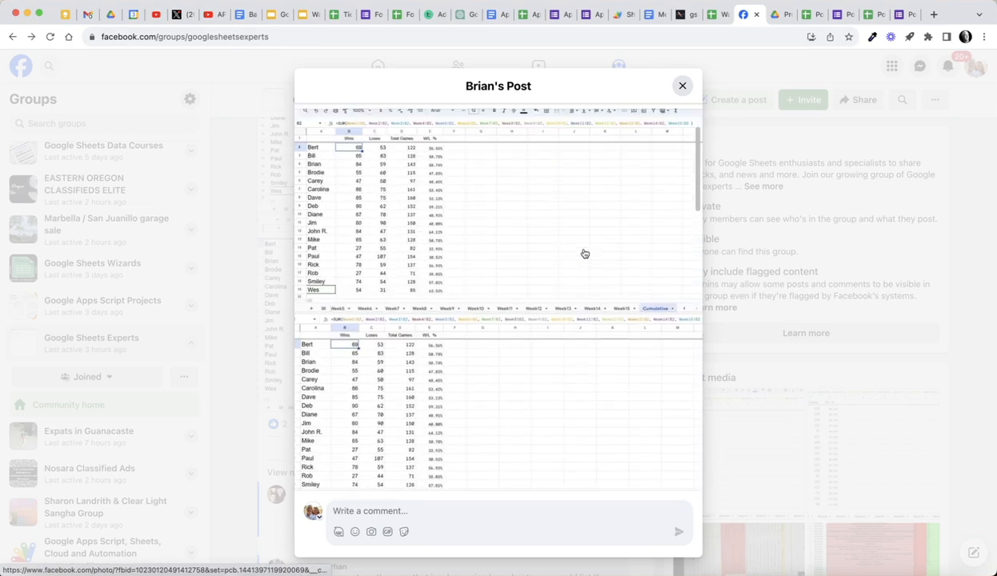
left_click(496, 311)
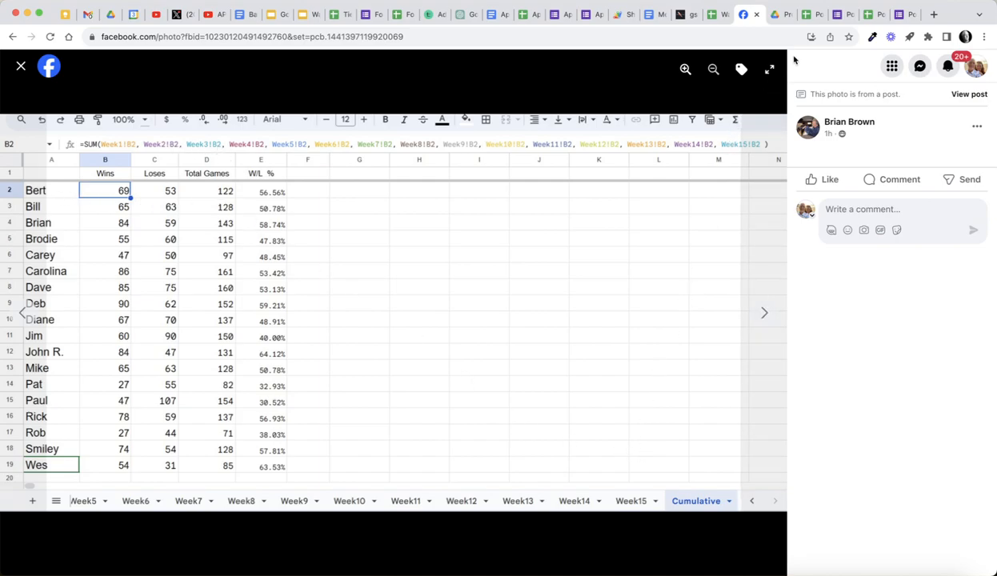
Switch to the Pool League form in Google Forms and review its Week, Player, Wins and Losses questions
left_click(843, 16)
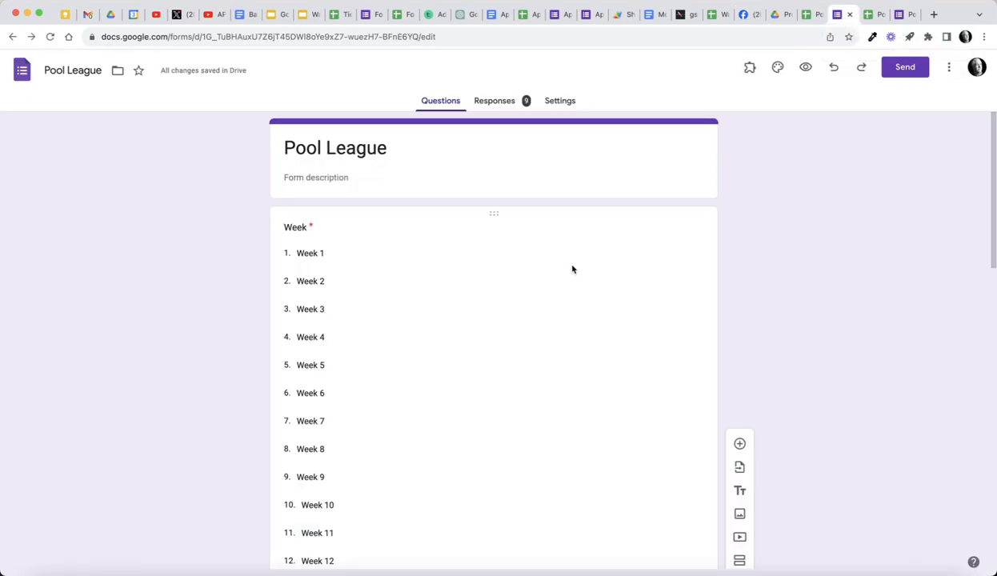
scroll(573, 269, "down", 2)
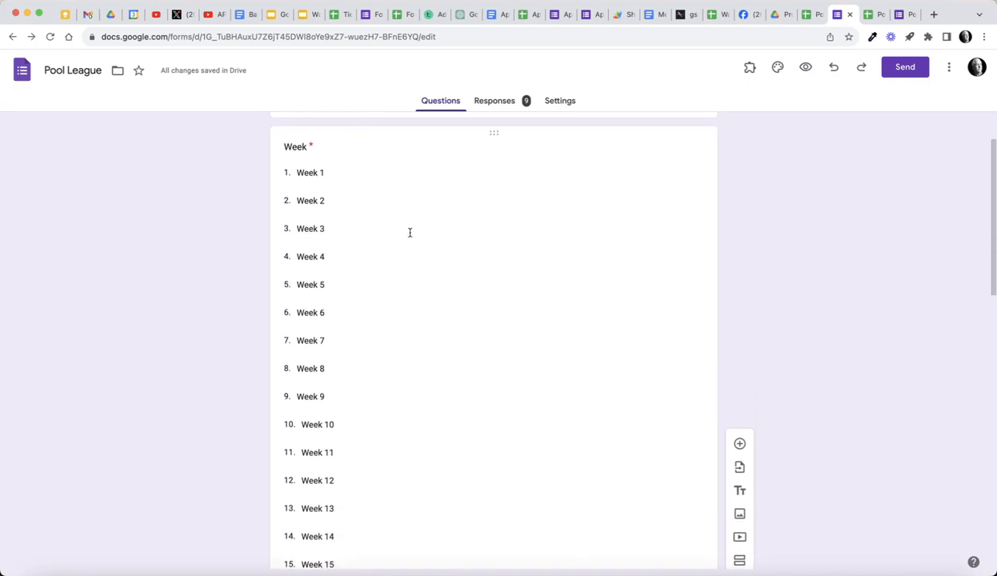
scroll(410, 232, "down", 10)
scroll(412, 232, "down", 10)
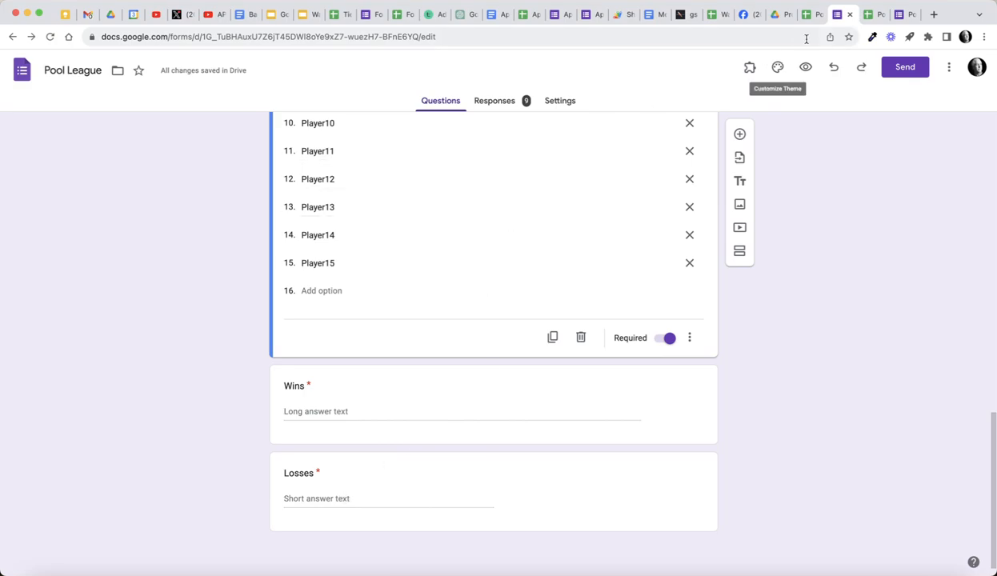
Switch to the Pool League responses spreadsheet and inspect the array formulas in the Total Games and Win Percent headers
left_click(868, 14)
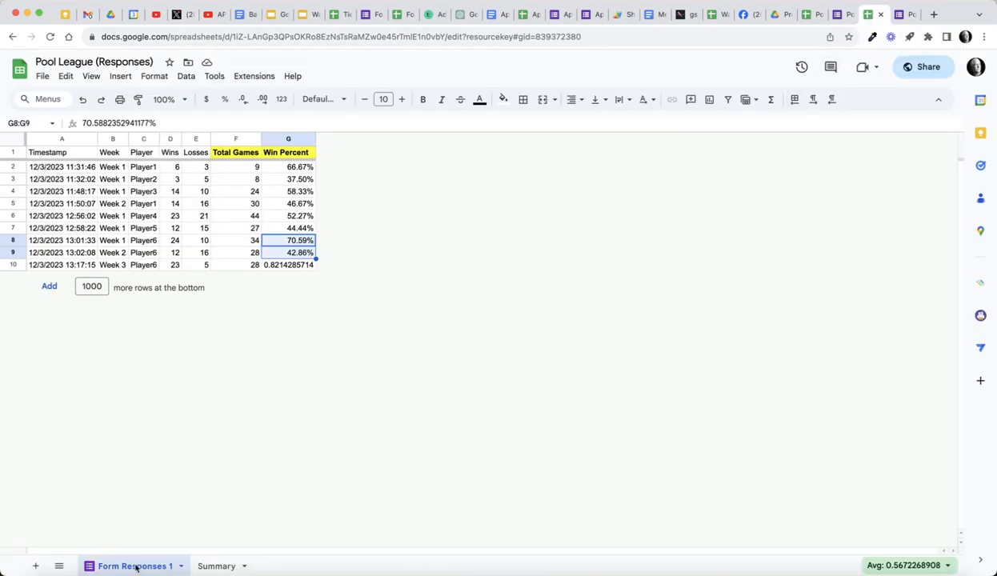
left_click(245, 152)
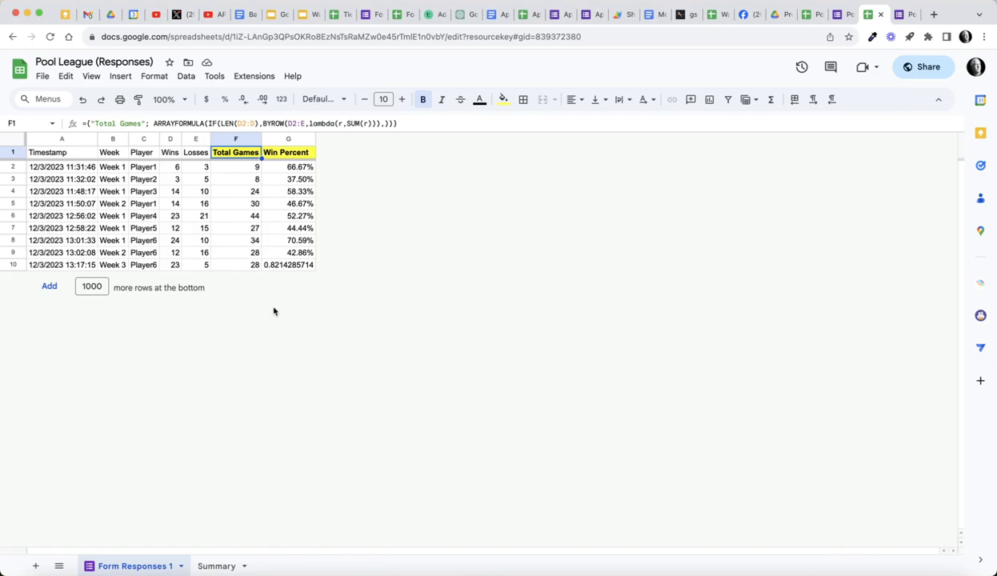
left_click(288, 153)
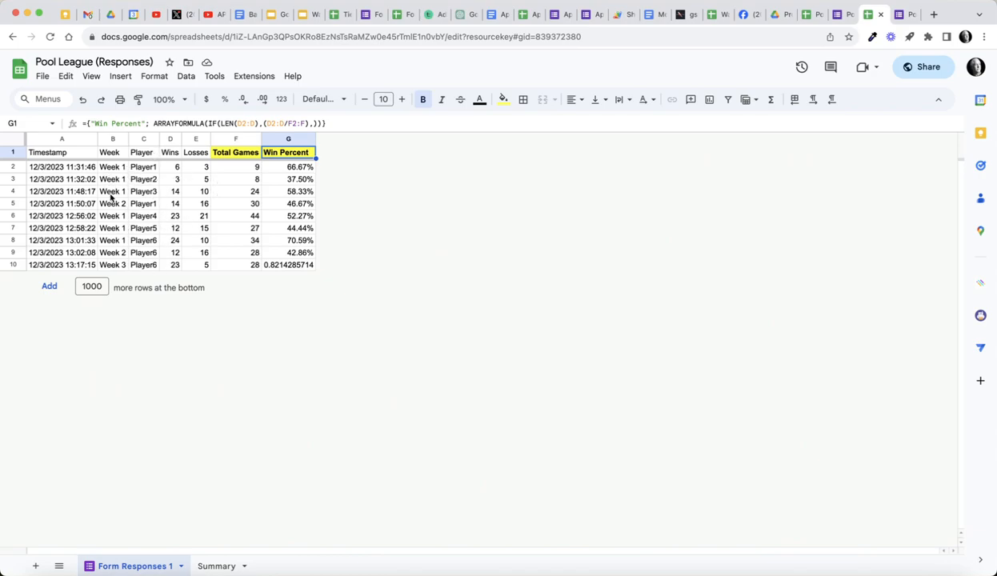
Inspect the QUERY formula in cell A3 of the Summary sheet, enlarging the formula area to read it in full
left_click(216, 566)
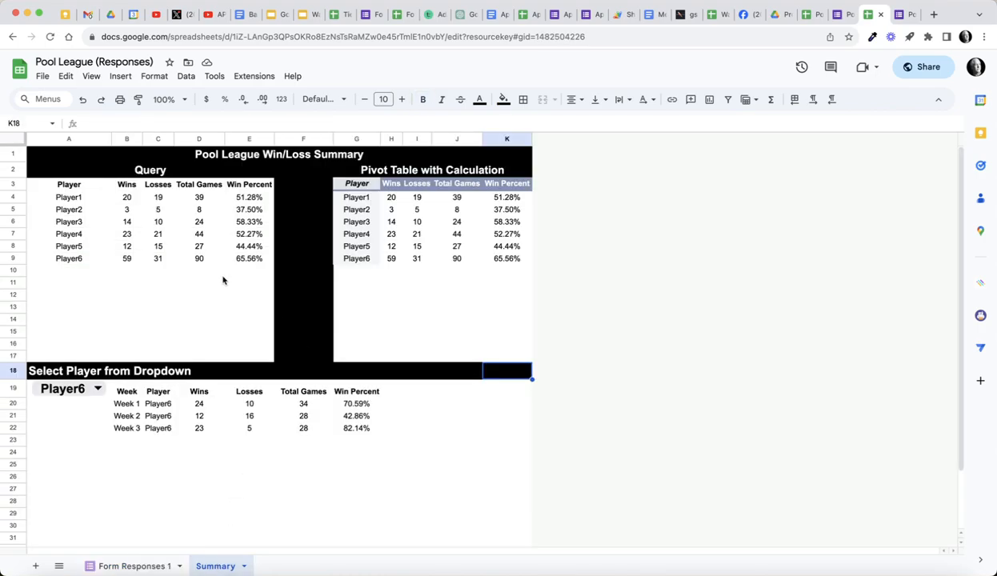
left_click(133, 171)
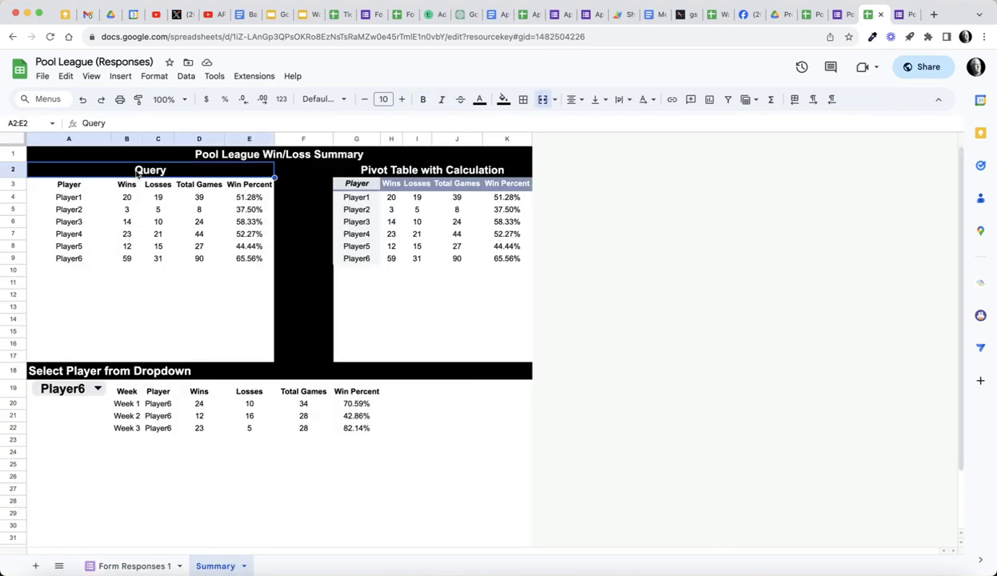
left_click(83, 186)
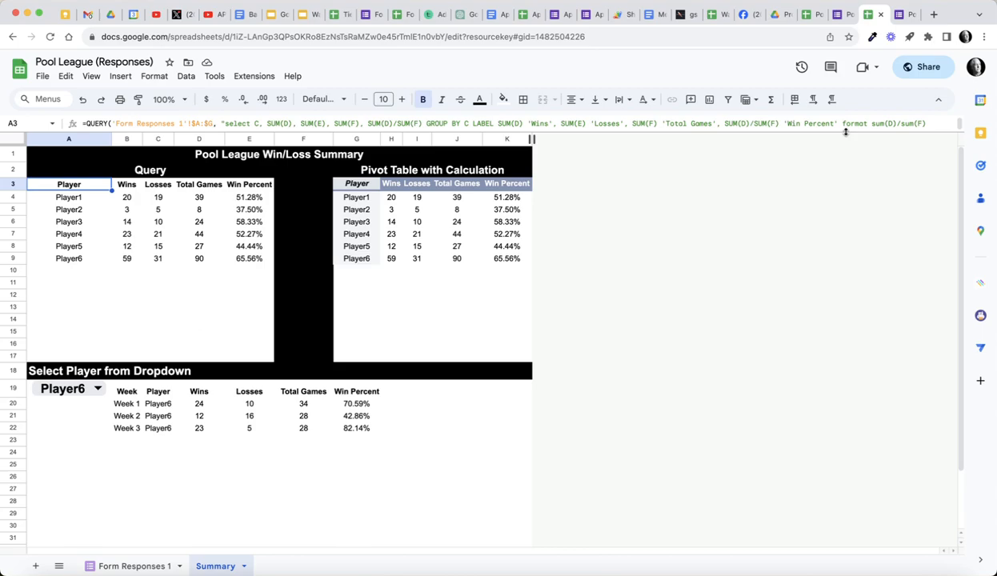
left_click_drag(845, 132, 846, 146)
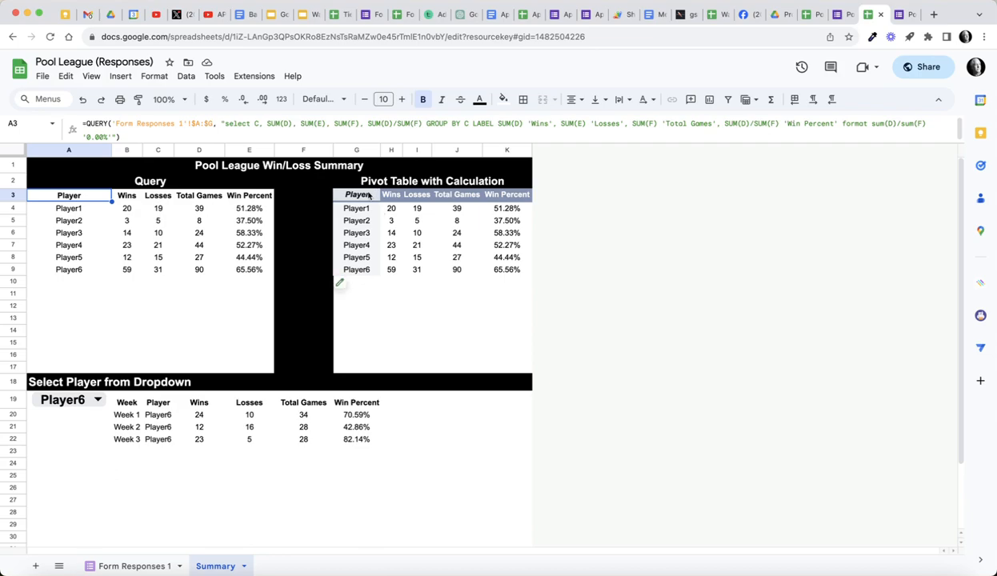
Inspect the Summary pivot table's settings and the formula of its Win Percent calculated field, then close the editor
left_click(362, 199)
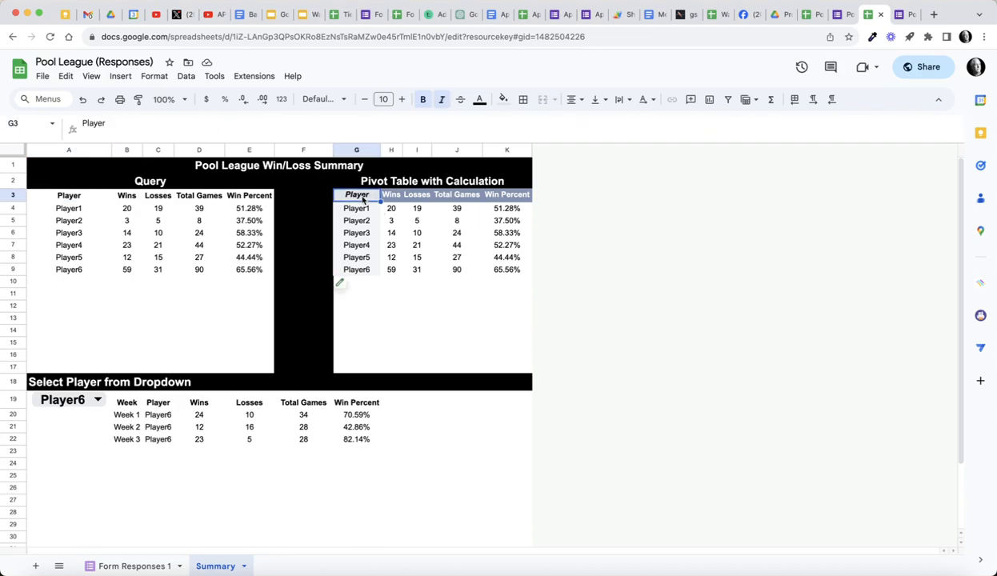
left_click(343, 285)
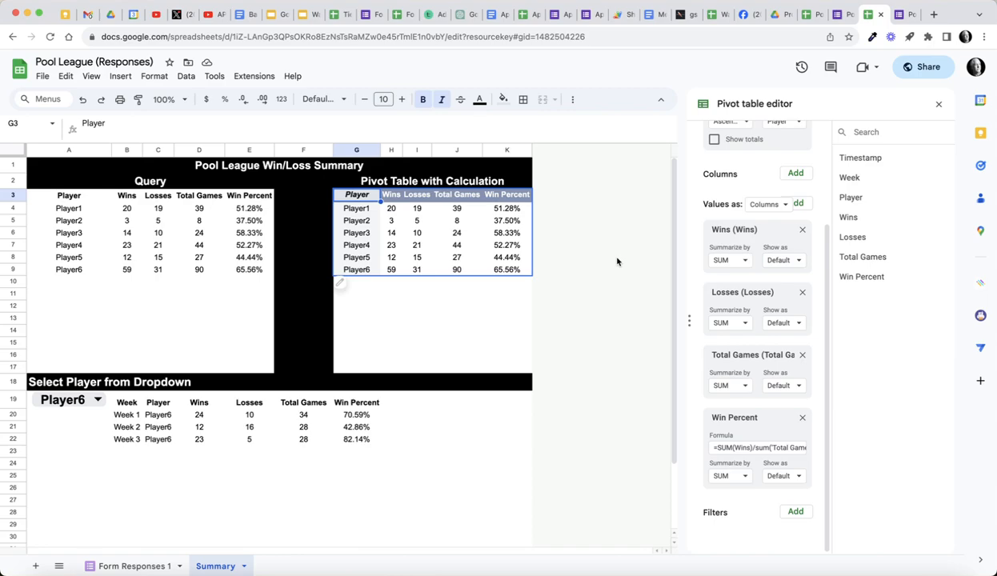
left_click(766, 449)
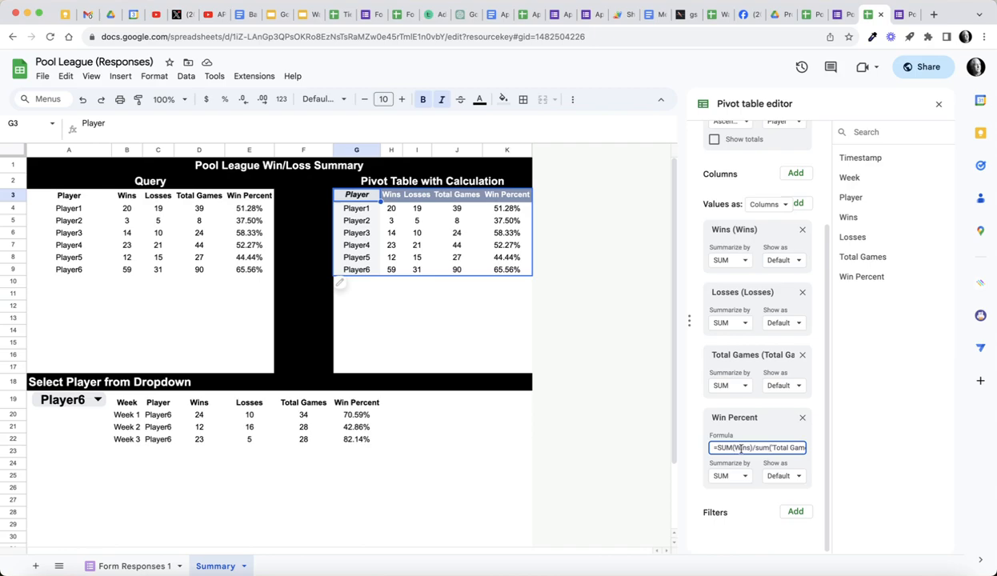
type("/")
left_click(939, 104)
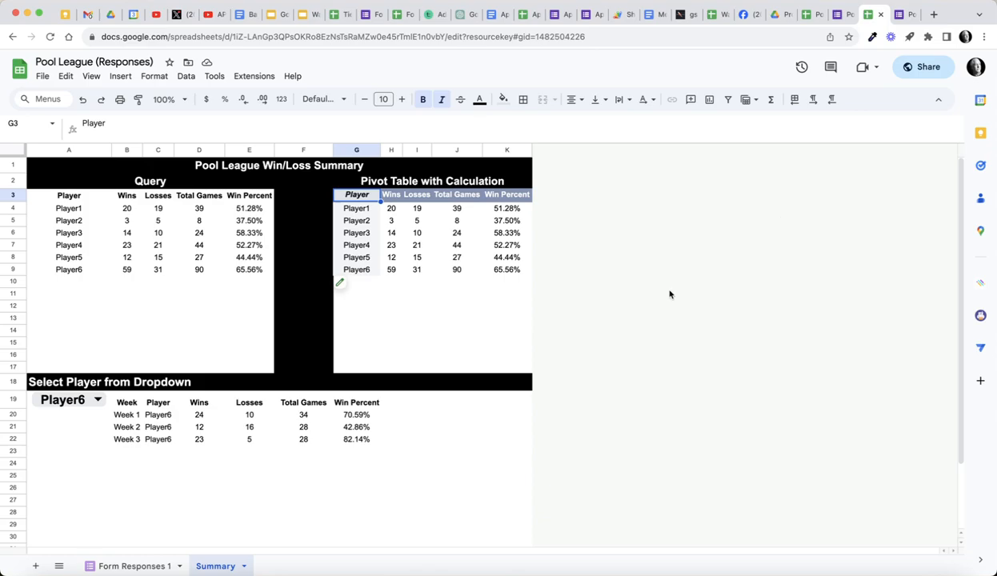
Inspect the player lookup's QUERY formula in B19 and the data validation rule behind the dropdown in A19
left_click(122, 405)
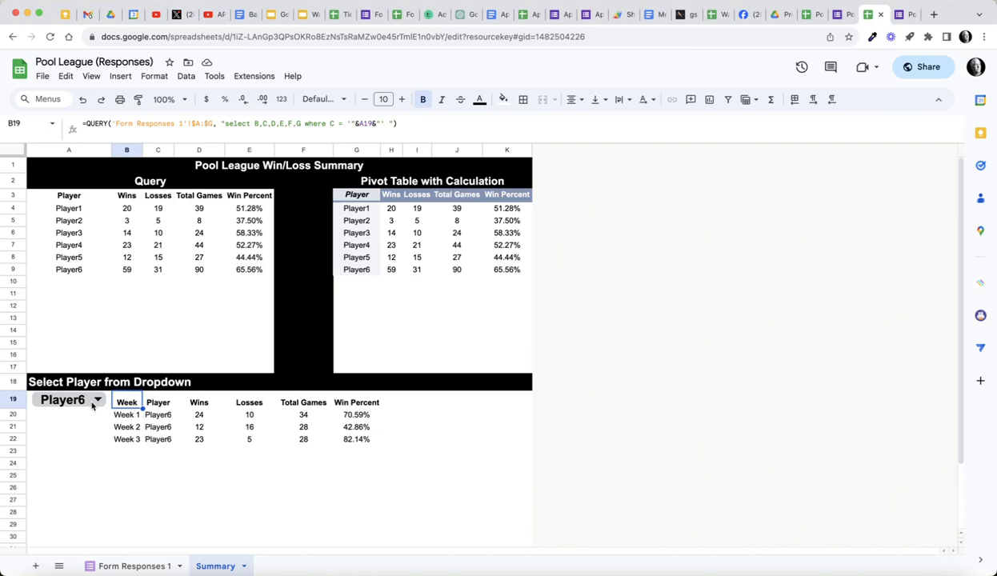
left_click(93, 406)
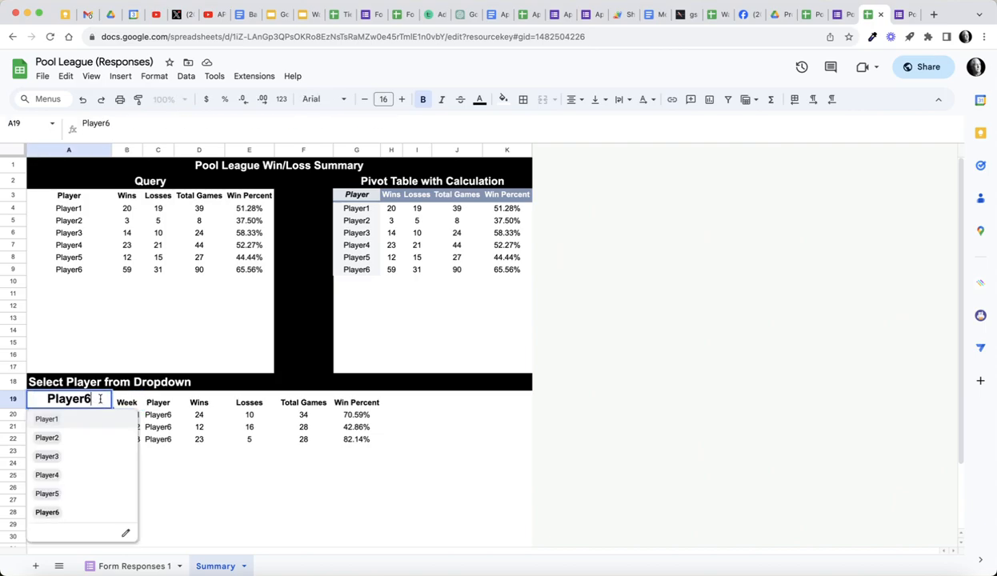
left_click(127, 534)
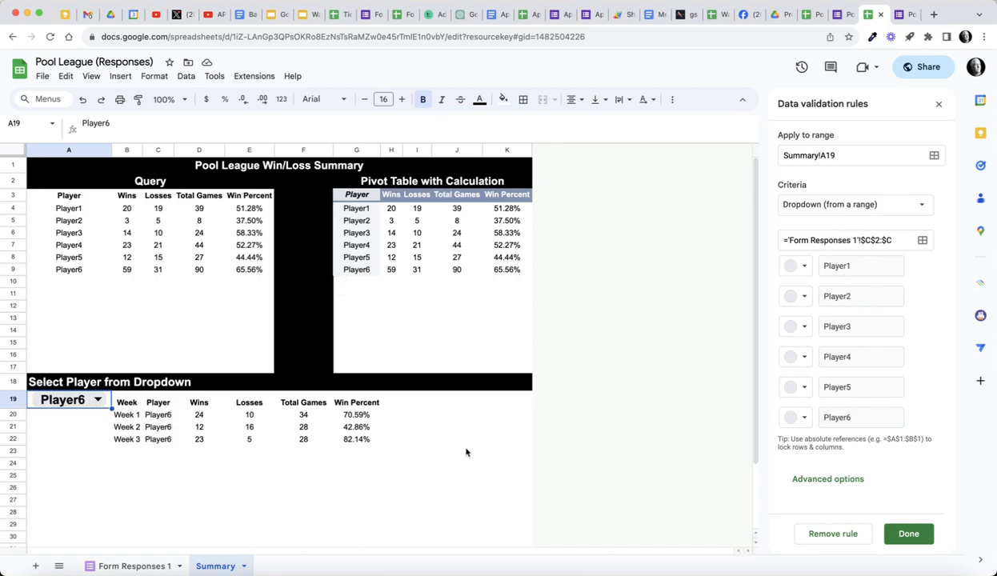
left_click(906, 532)
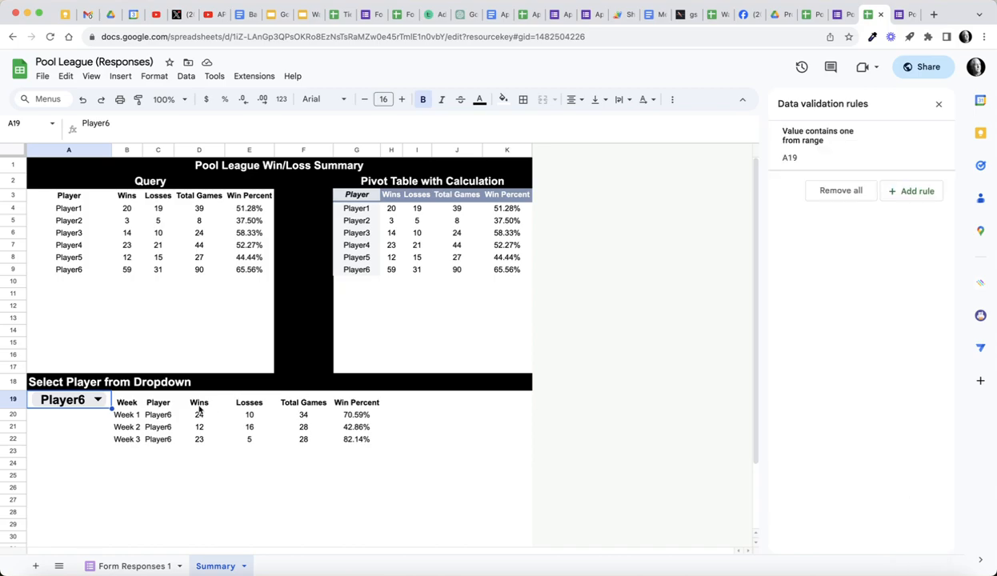
View the weekly results of Player2, Player4, Player1 and Player6 in turn using the player dropdown in A19
left_click(98, 399)
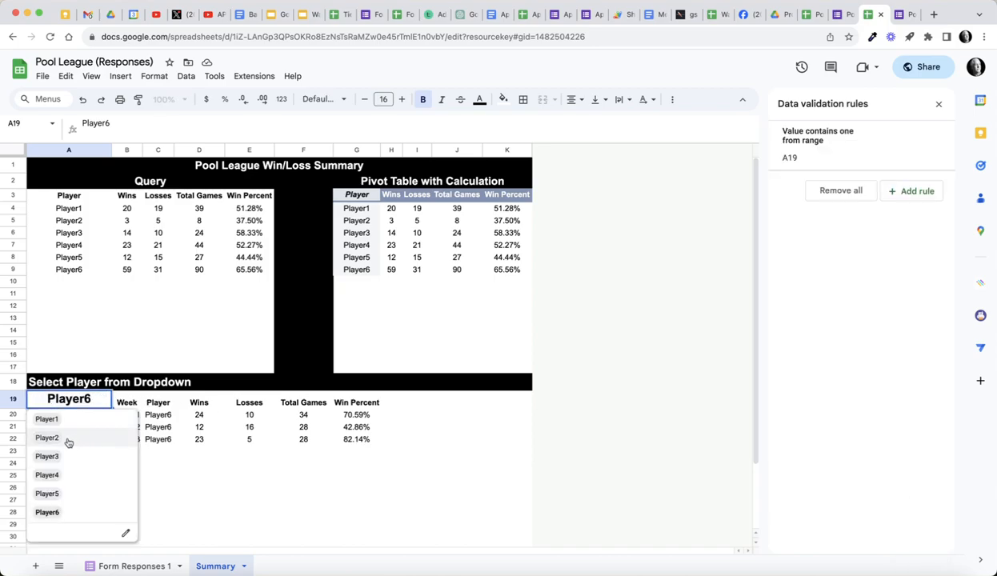
left_click(68, 440)
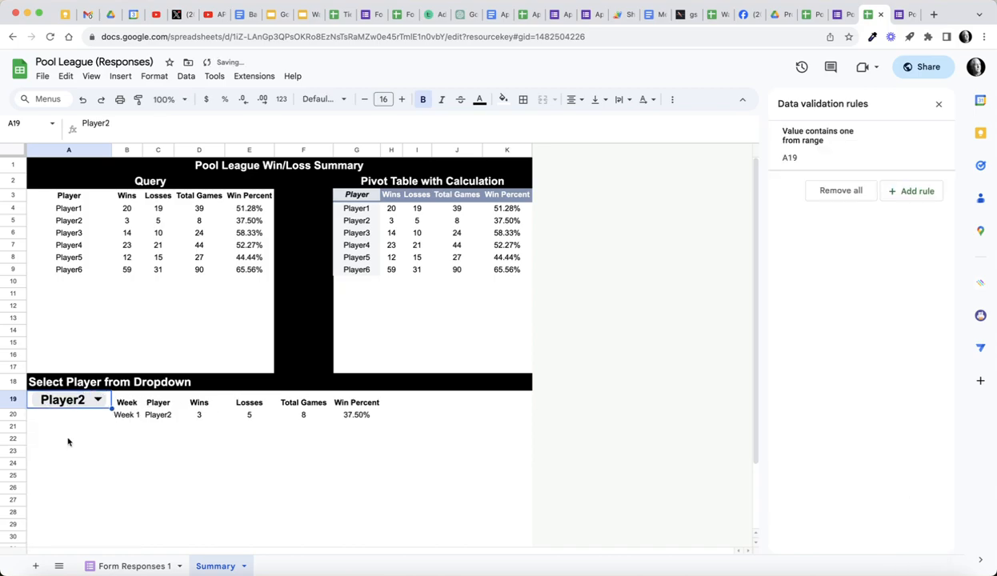
left_click(98, 400)
left_click(58, 473)
left_click(98, 399)
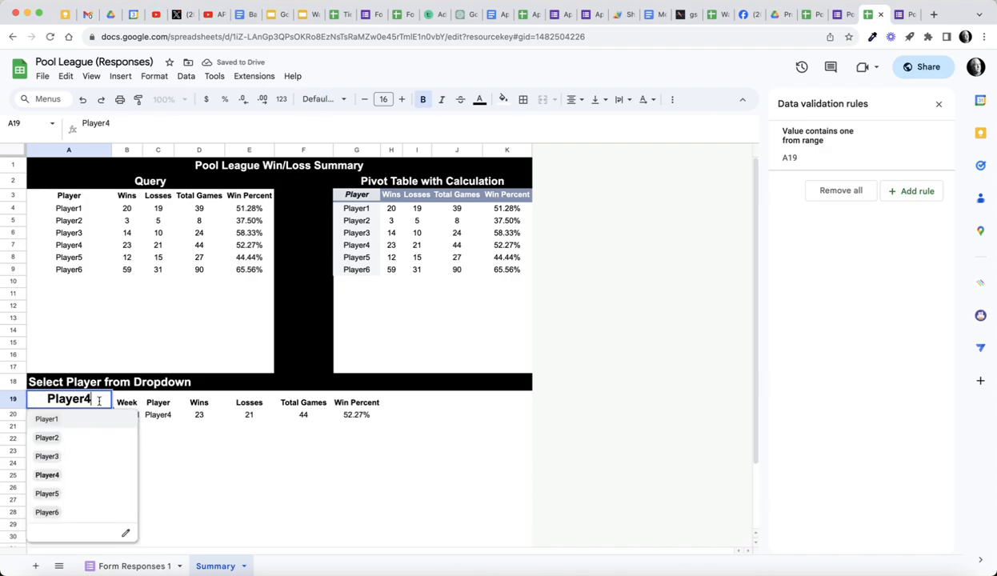
left_click(74, 421)
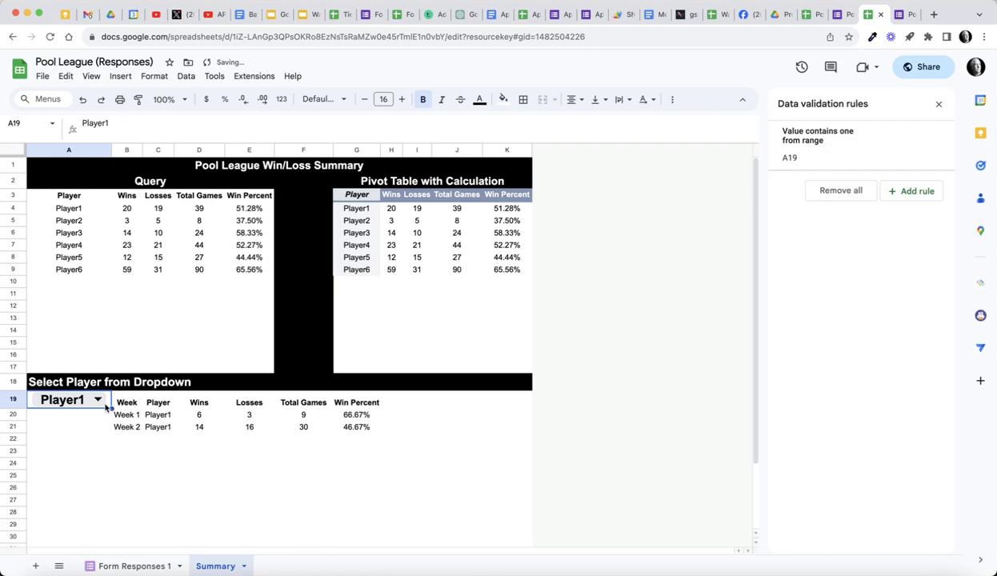
left_click(97, 400)
left_click(52, 510)
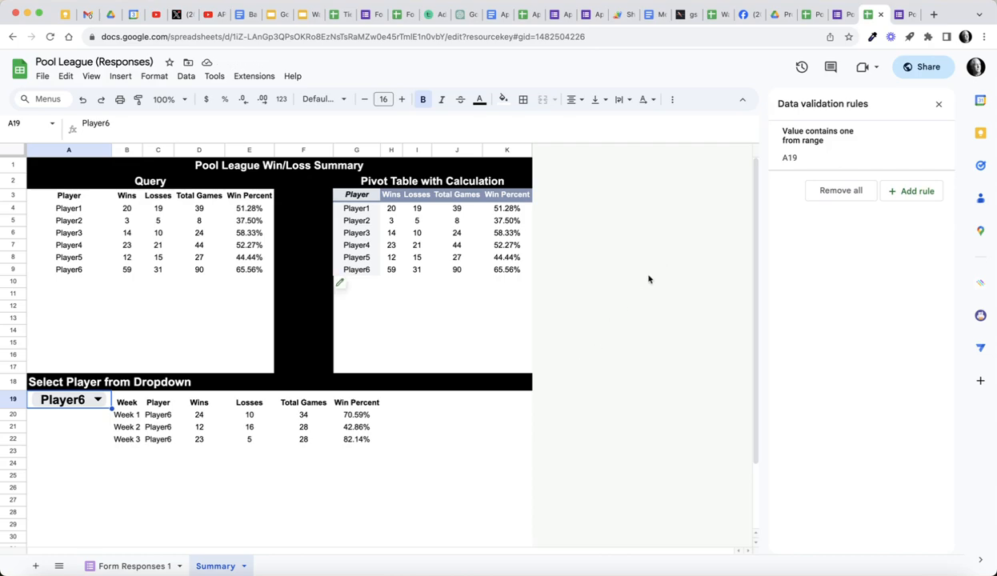
Revisit the Form Responses 1 sheet and return to the Summary sheet
left_click(134, 566)
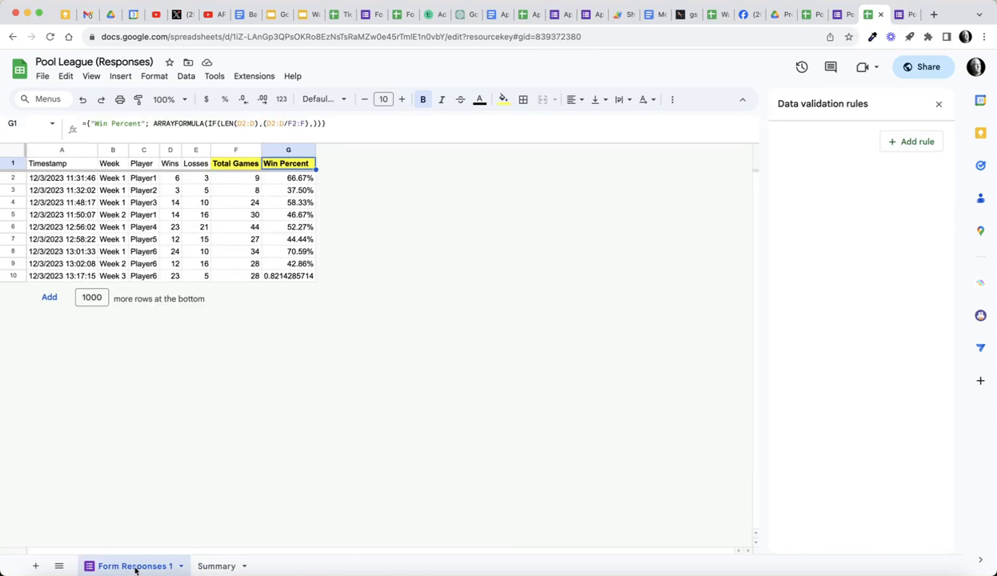
left_click(215, 566)
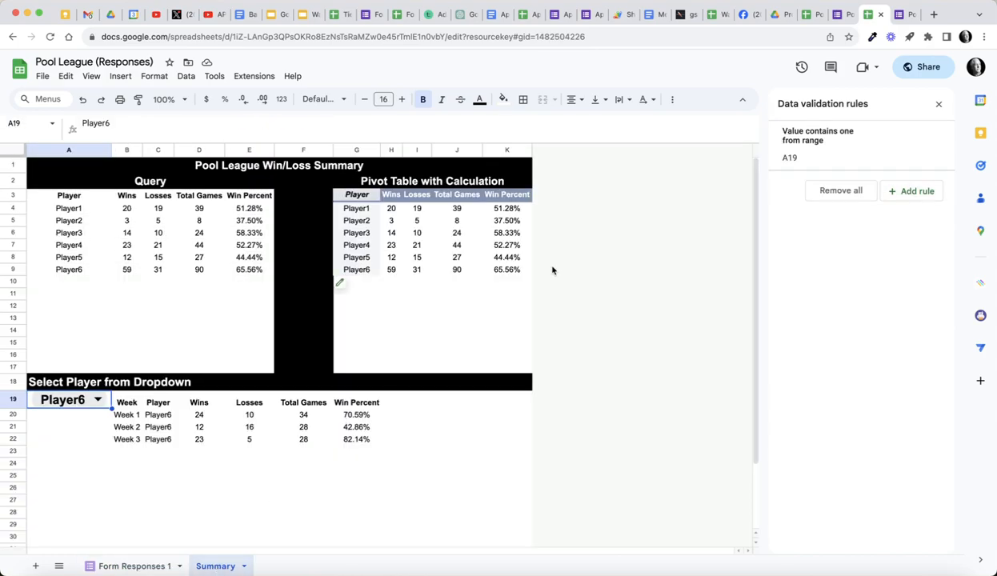